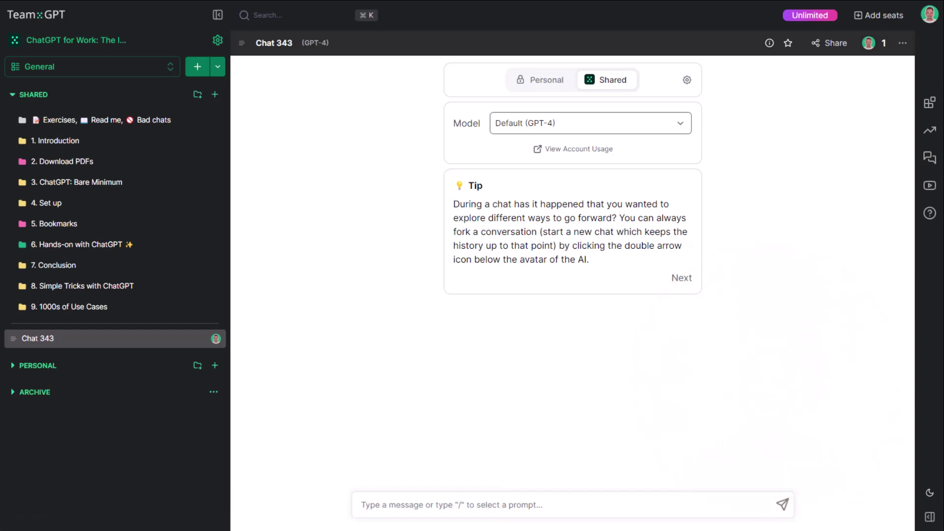
# Step: Open the chat under 6. Hands-on > 6.2 > c. Unlimited Exercises Generator and review its 50-topic reply
pyautogui.click(114, 248)
pyautogui.click(133, 287)
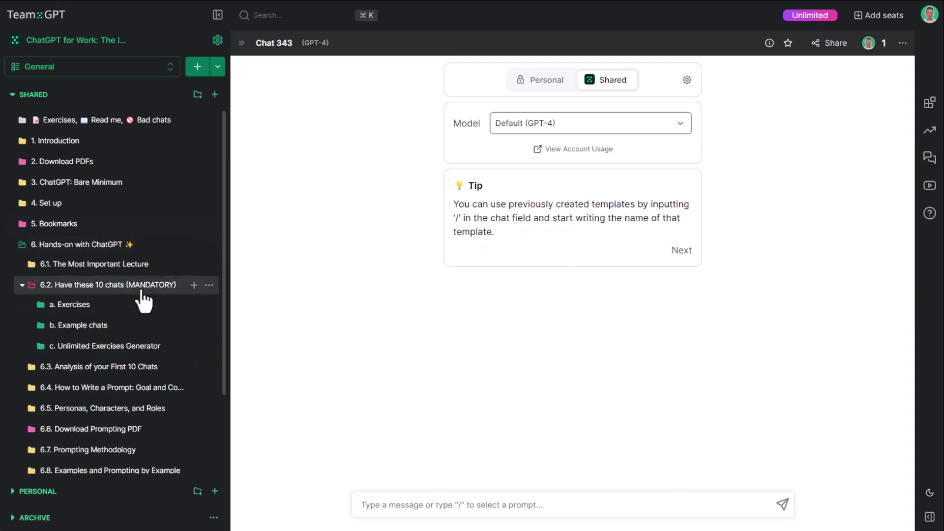
pyautogui.click(132, 354)
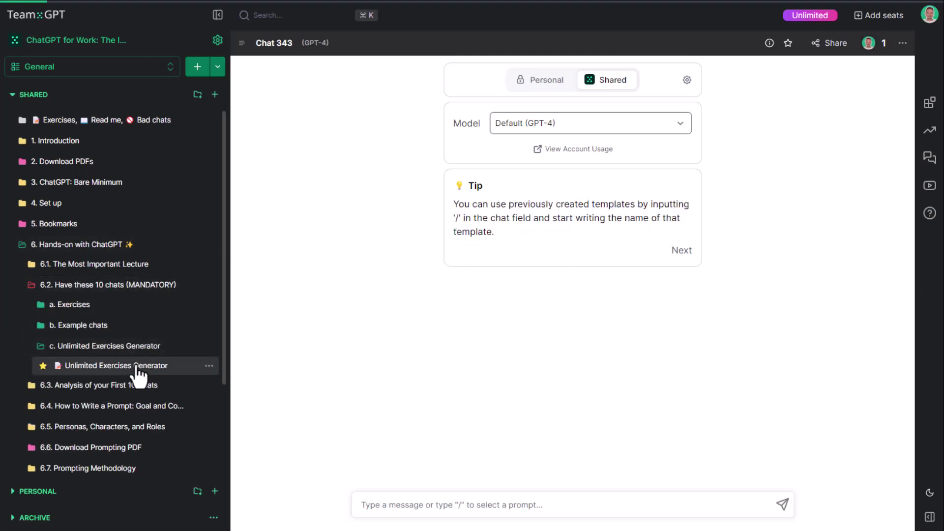
pyautogui.click(138, 368)
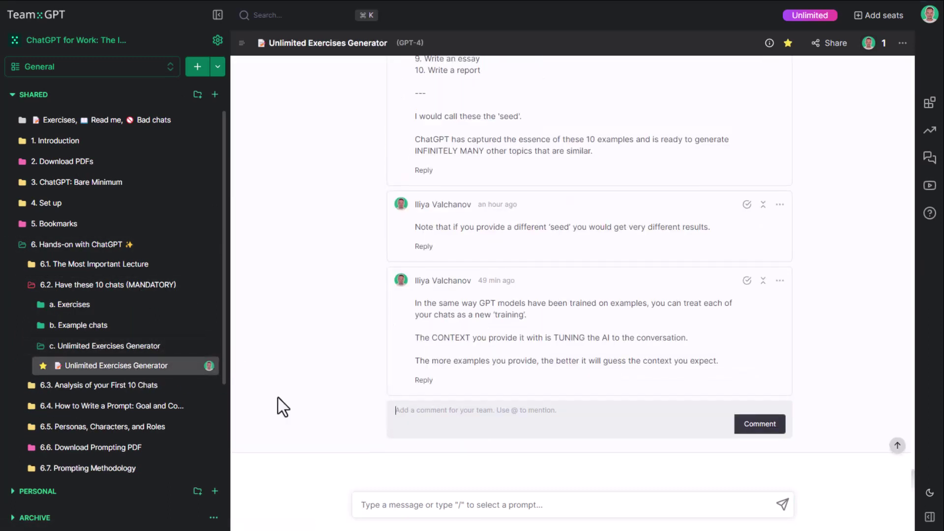
pyautogui.scroll(5, 278, 397)
pyautogui.scroll(15, 279, 397)
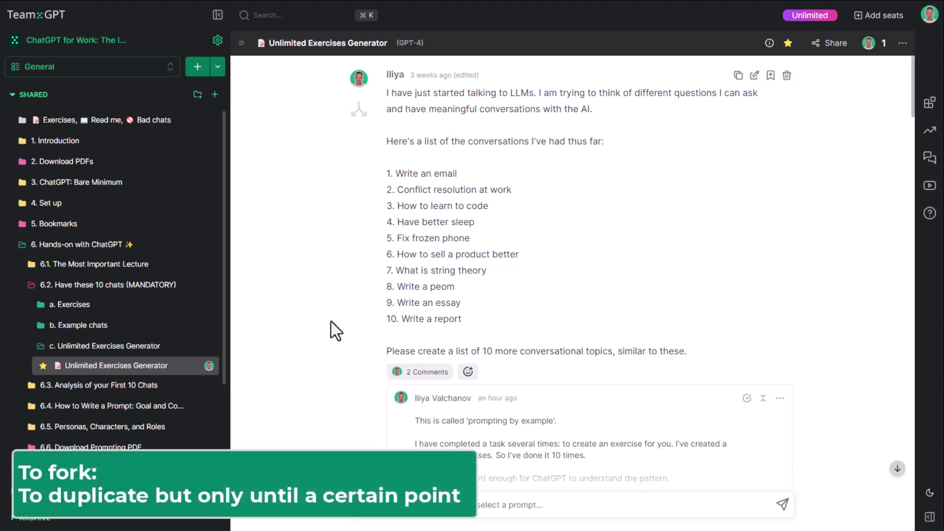
pyautogui.scroll(-15, 335, 338)
pyautogui.scroll(6, 335, 338)
pyautogui.scroll(4, 335, 338)
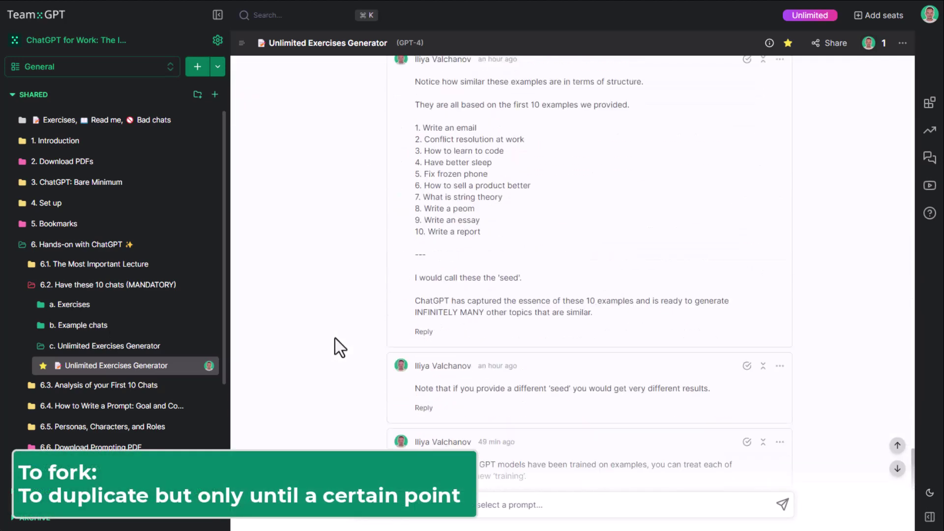
pyautogui.scroll(-10, 339, 343)
pyautogui.scroll(6, 344, 348)
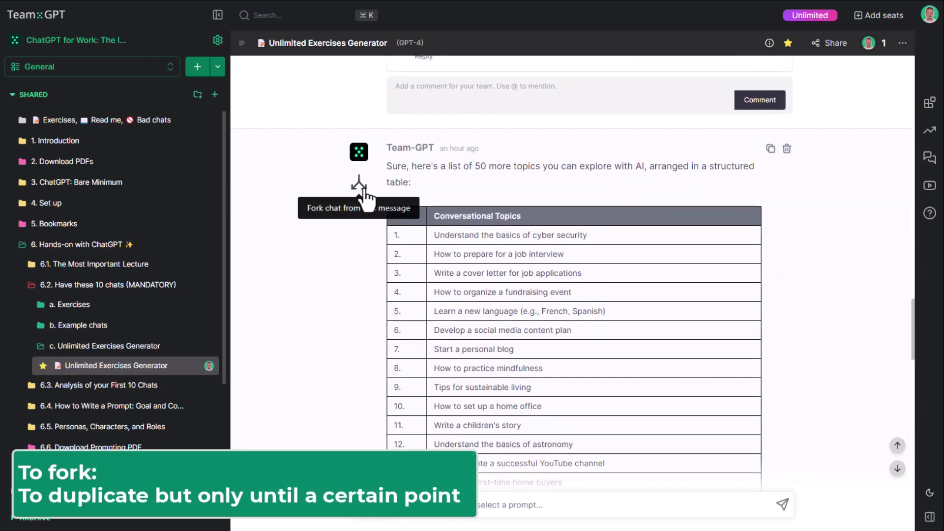
# Step: Fork the chat from the 50-topic reply as a shared copy and move it into folder 6.8
pyautogui.click(359, 184)
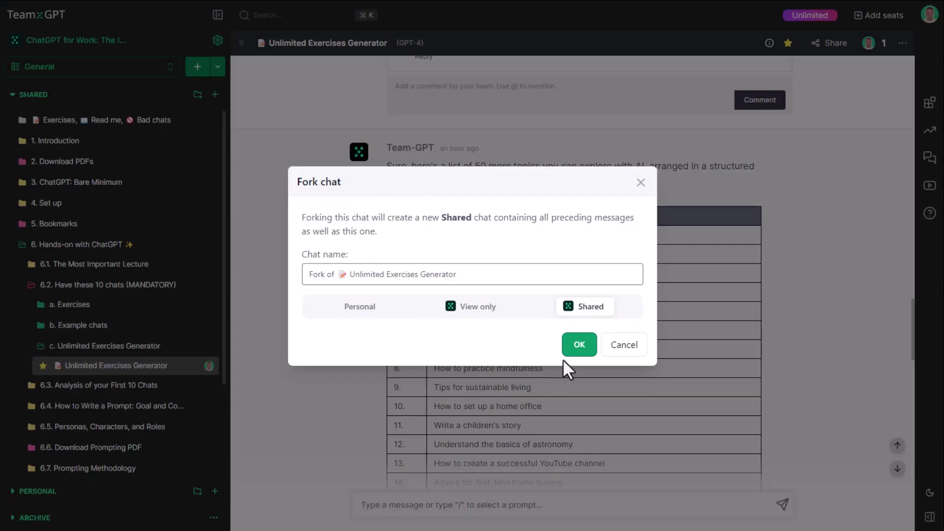
pyautogui.click(585, 347)
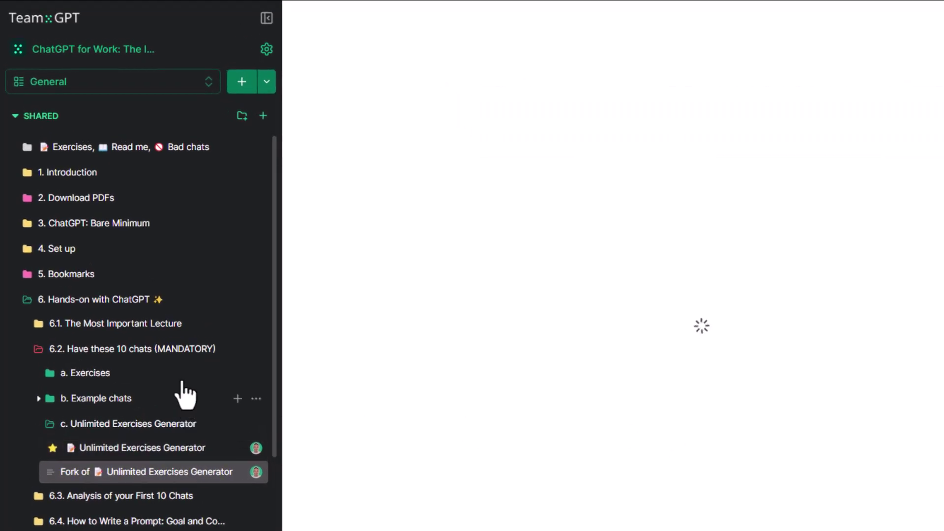
pyautogui.scroll(-3, 165, 350)
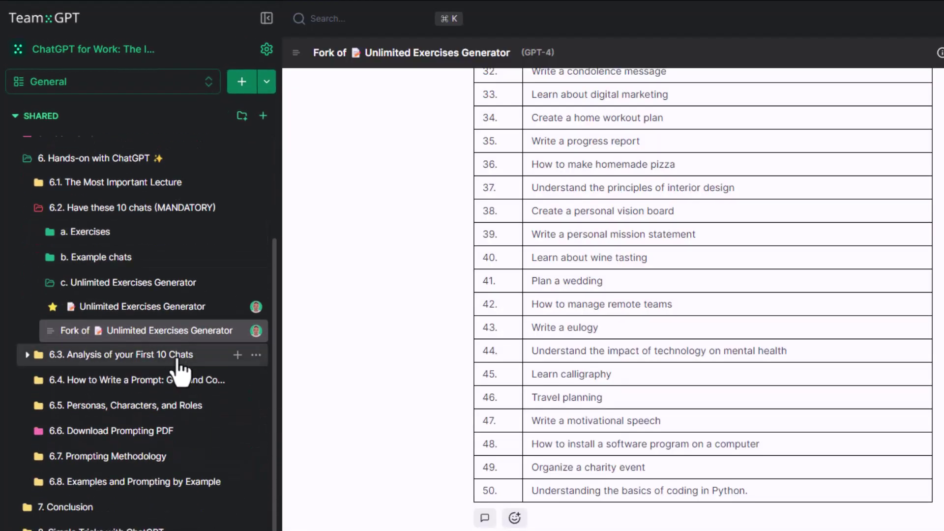
pyautogui.moveTo(217, 331); pyautogui.dragTo(162, 495)
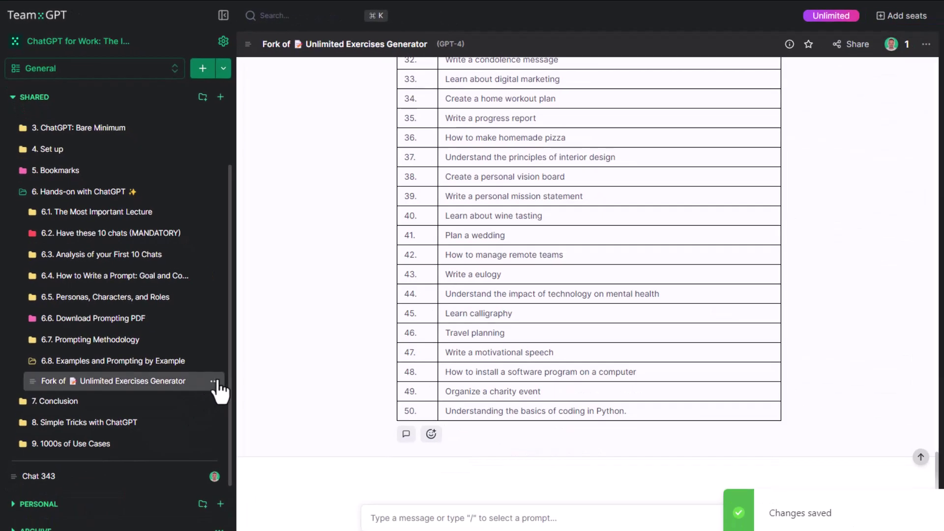
# Step: Rename the fork to 'L - 6.8.1. Unlimited Exercises Generator (Copy of 6.2.c)'
pyautogui.click(221, 392)
pyautogui.click(201, 457)
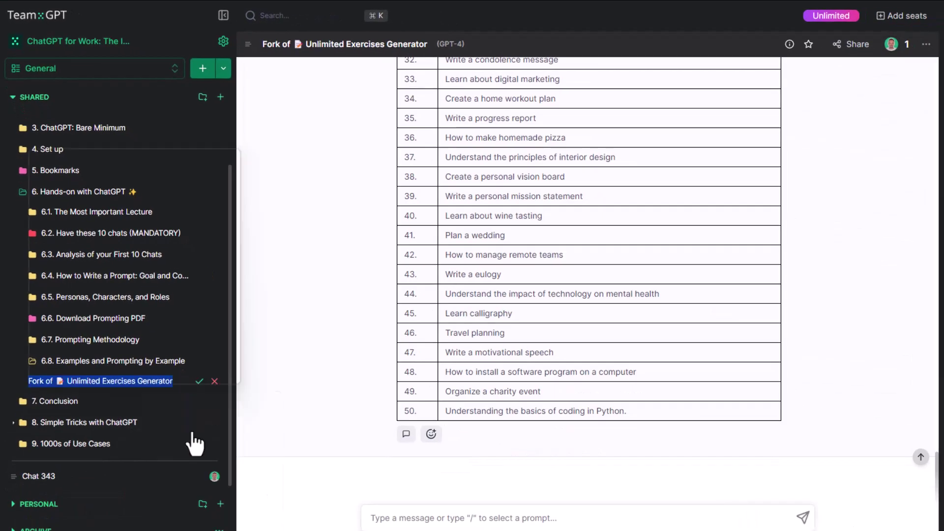
pyautogui.press('super+v')
pyautogui.click(143, 297)
pyautogui.click(199, 381)
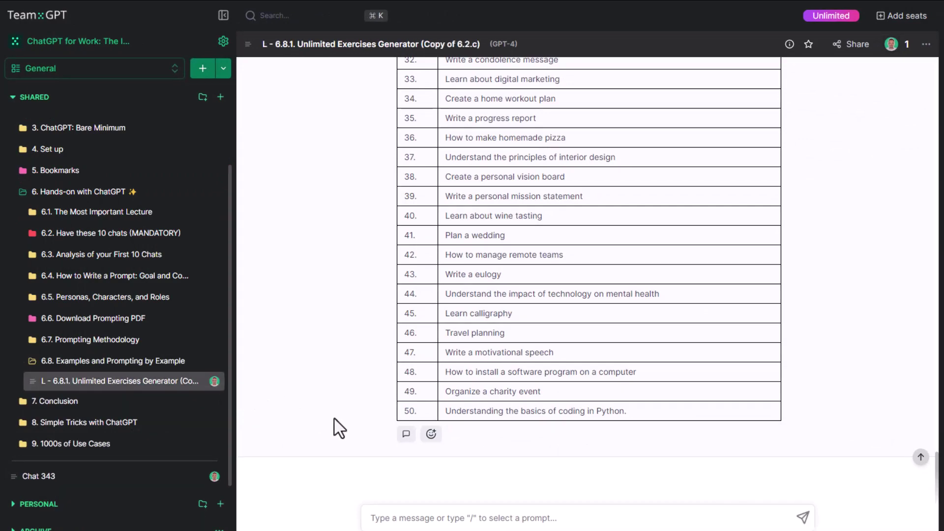
pyautogui.scroll(15, 334, 418)
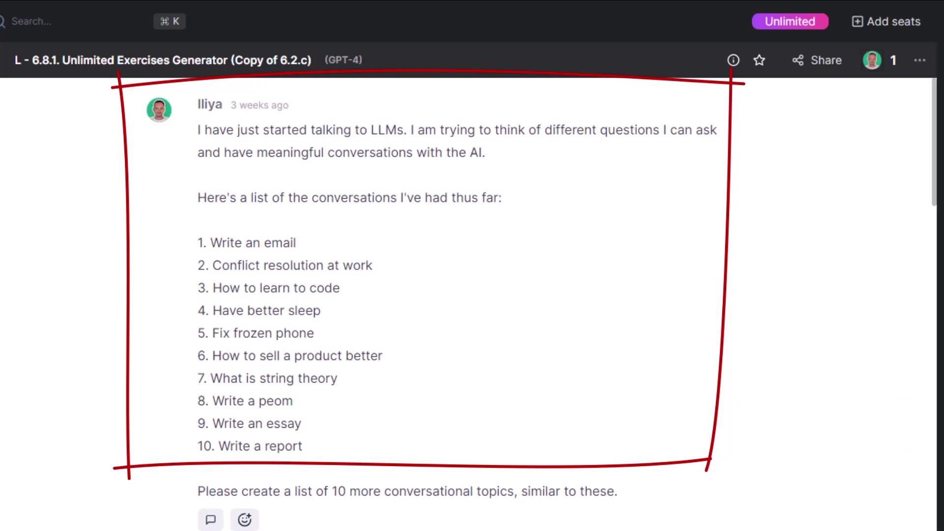
pyautogui.scroll(-3, 604, 385)
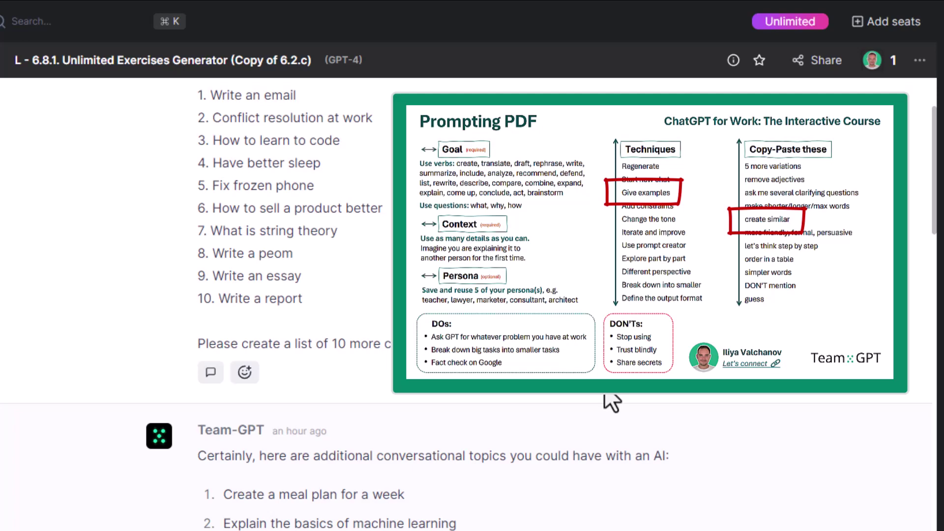
pyautogui.scroll(-5, 611, 397)
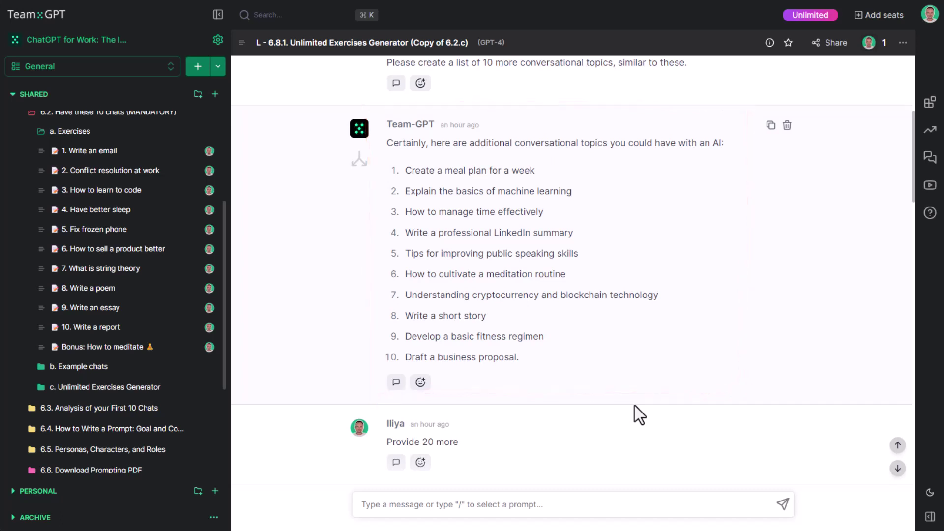
pyautogui.scroll(-6, 704, 418)
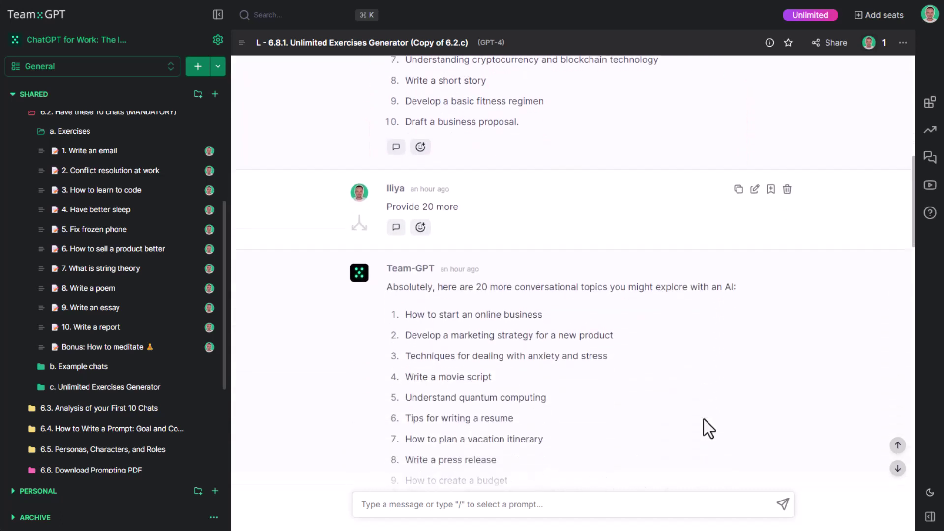
pyautogui.scroll(-10, 704, 420)
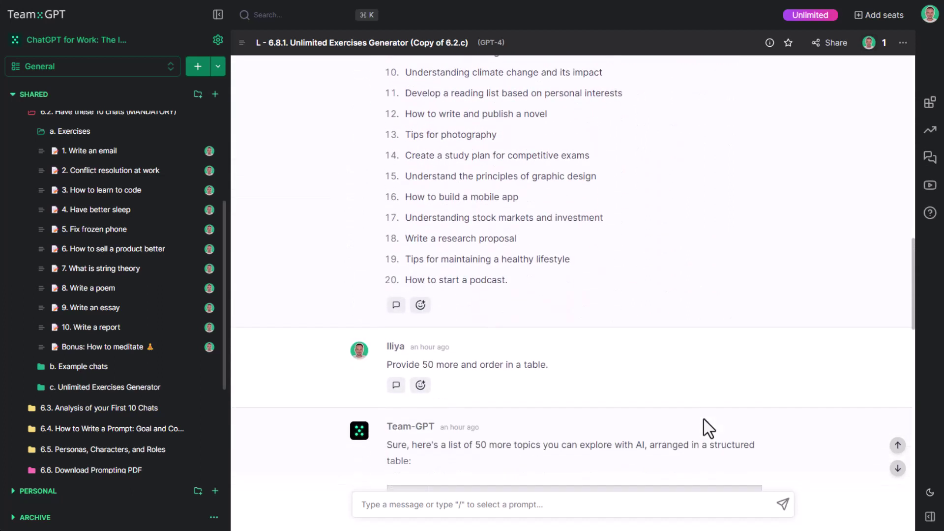
pyautogui.scroll(-4, 703, 420)
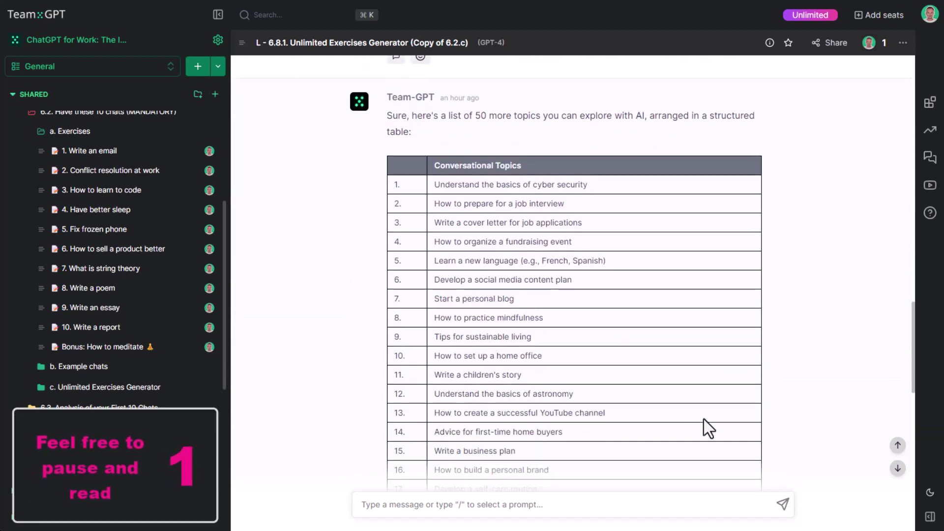
pyautogui.scroll(-8, 703, 420)
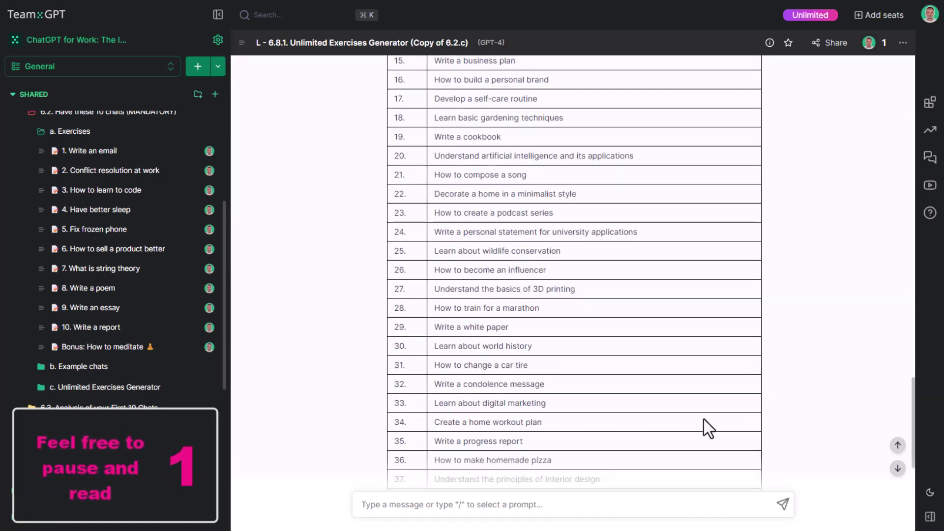
pyautogui.scroll(-1, 704, 419)
pyautogui.scroll(-6, 704, 420)
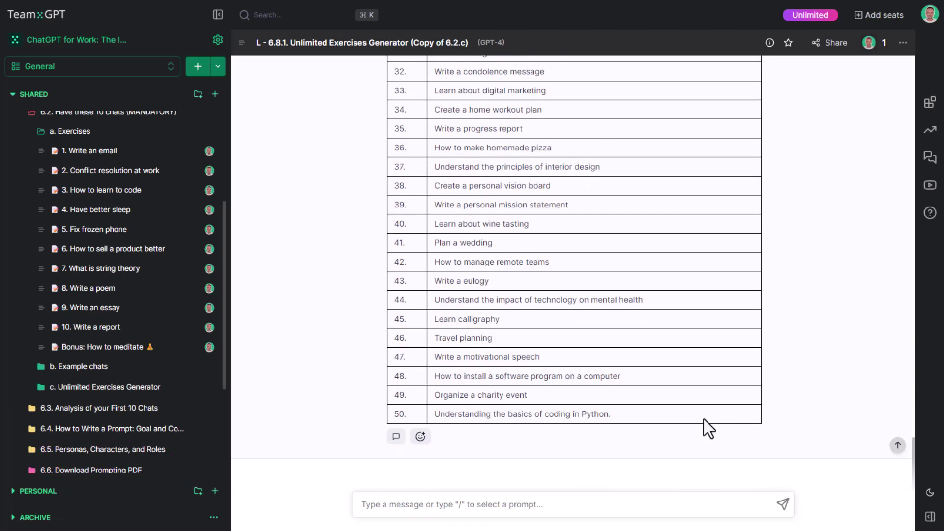
pyautogui.scroll(-1, 703, 420)
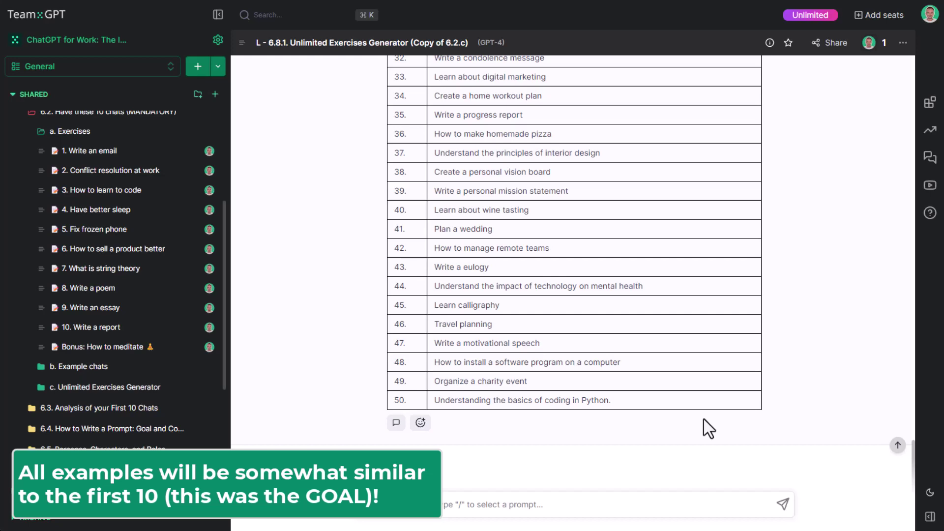
pyautogui.scroll(20, 704, 420)
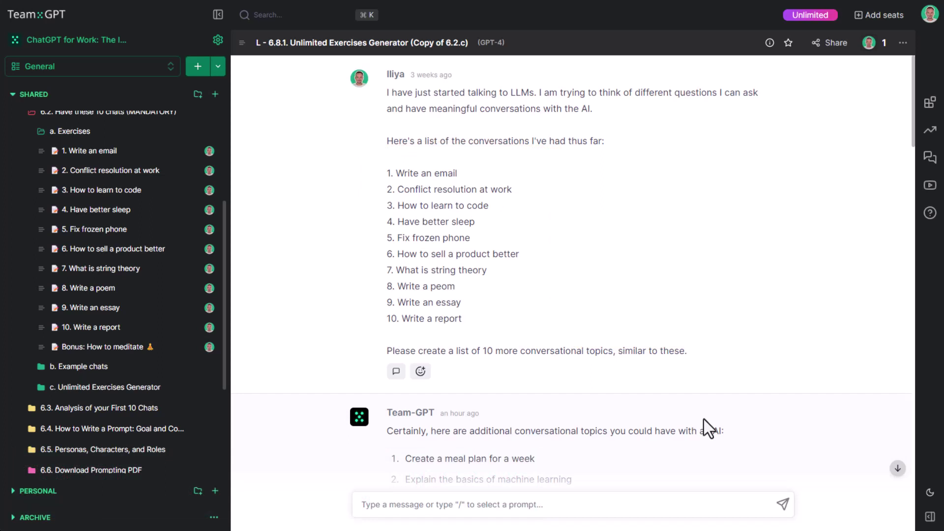
# Step: Fork from the first user message, changing the name to 6.8.2 and dropping the 'Fork of' prefix
pyautogui.click(359, 125)
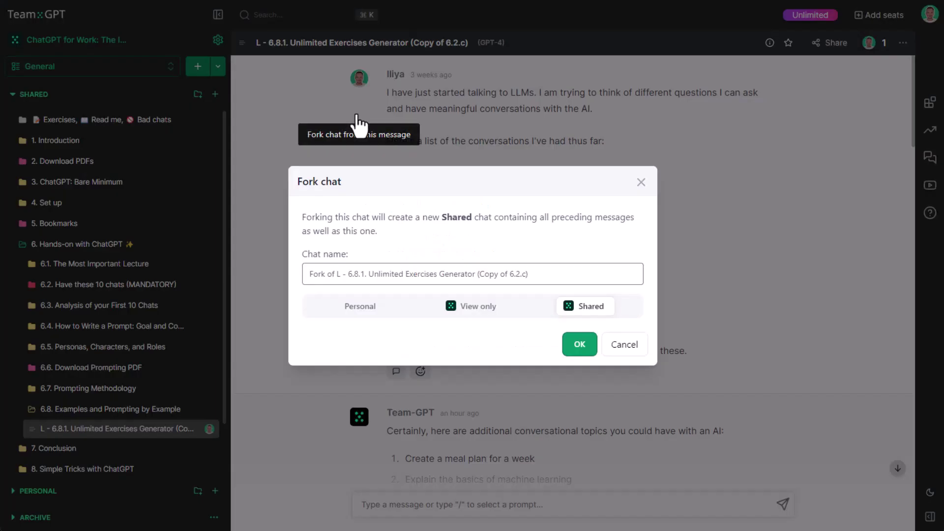
pyautogui.click(367, 274)
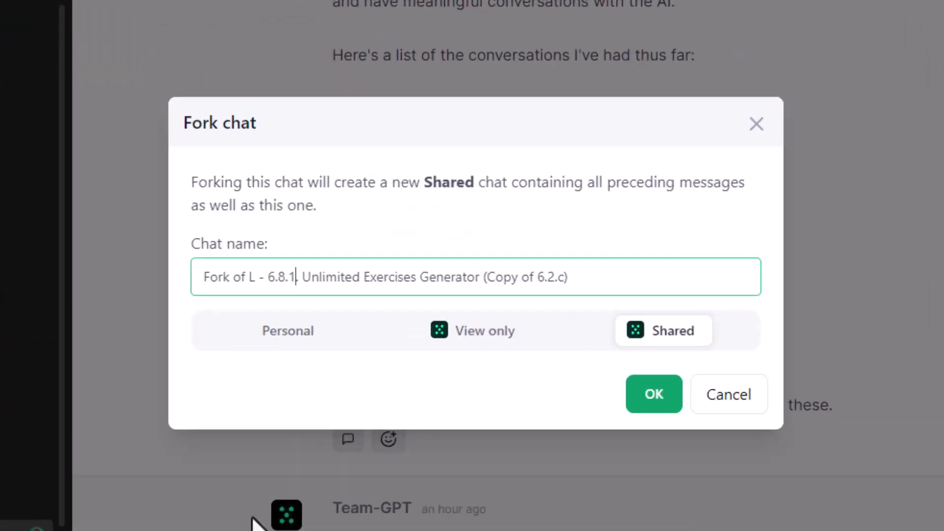
pyautogui.press('BackSpace')
pyautogui.write('2')
pyautogui.hotkey('ctrl', 'Left')
pyautogui.hotkey('ctrl', 'Left')
pyautogui.hotkey('ctrl', 'Left')
pyautogui.hotkey('ctrl', 'BackSpace')
pyautogui.hotkey('ctrl', 'BackSpace')
pyautogui.hotkey('ctrl', 'Right')
pyautogui.hotkey('ctrl', 'Right')
pyautogui.hotkey('ctrl', 'Right')
pyautogui.keyDown('shift'); pyautogui.click(545, 280); pyautogui.keyUp('shift')
# Step: Finish naming the fork 'L - 6.8.2. Without Examples' and confirm it
pyautogui.write('Wit')
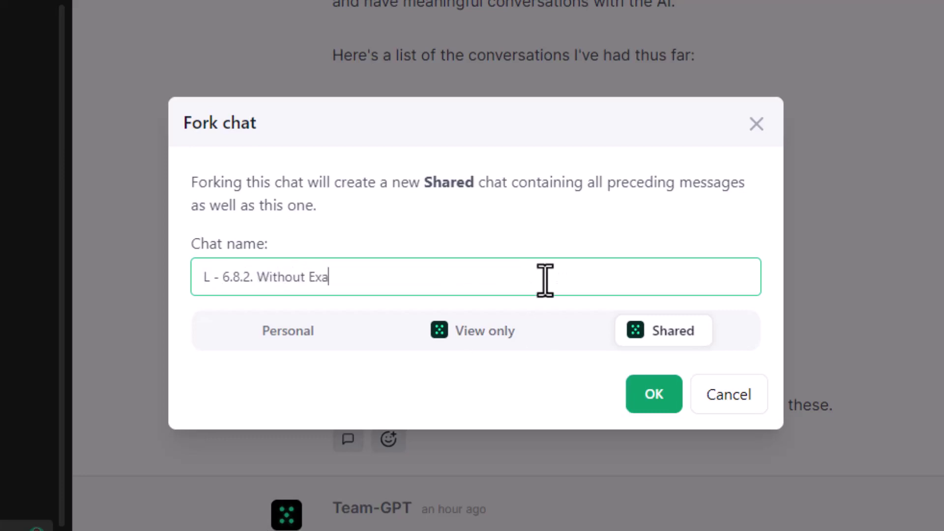
pyautogui.write('ples')
pyautogui.click(654, 395)
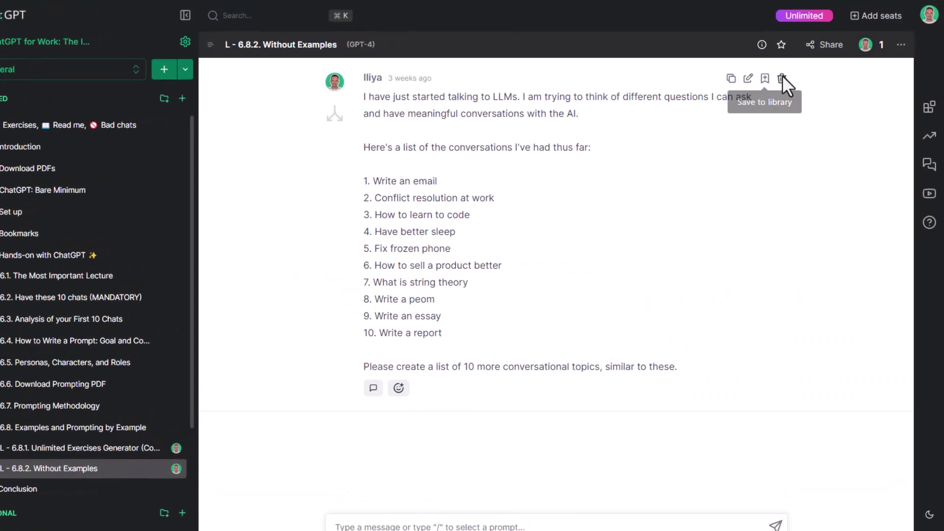
# Step: Edit the first message to remove the ten example topics and ask for 10 conversational topics I can have
pyautogui.click(745, 79)
pyautogui.moveTo(445, 337); pyautogui.dragTo(345, 172)
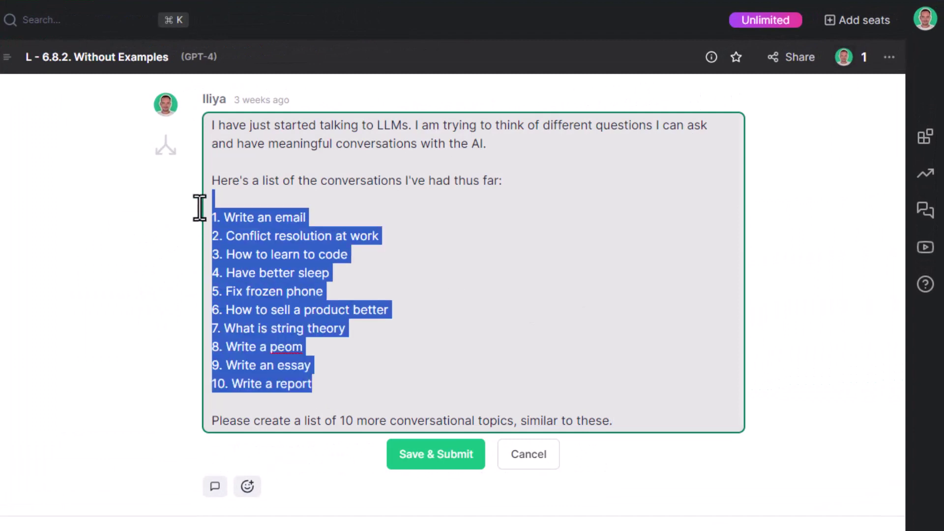
pyautogui.press('Delete')
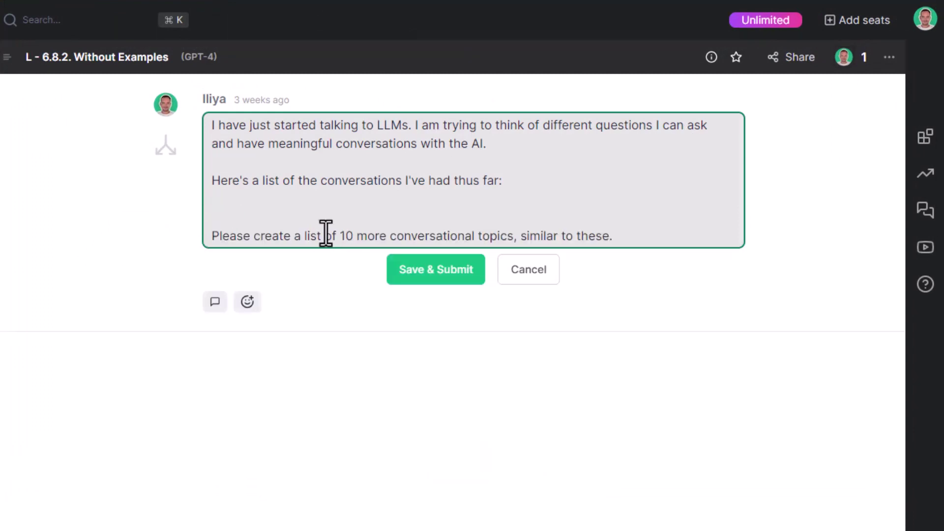
pyautogui.press('Delete')
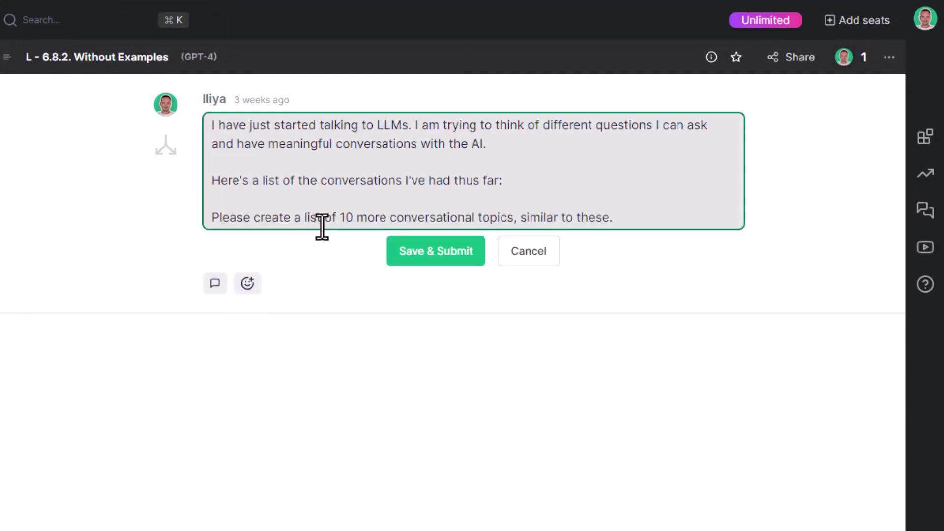
pyautogui.doubleClick(368, 217)
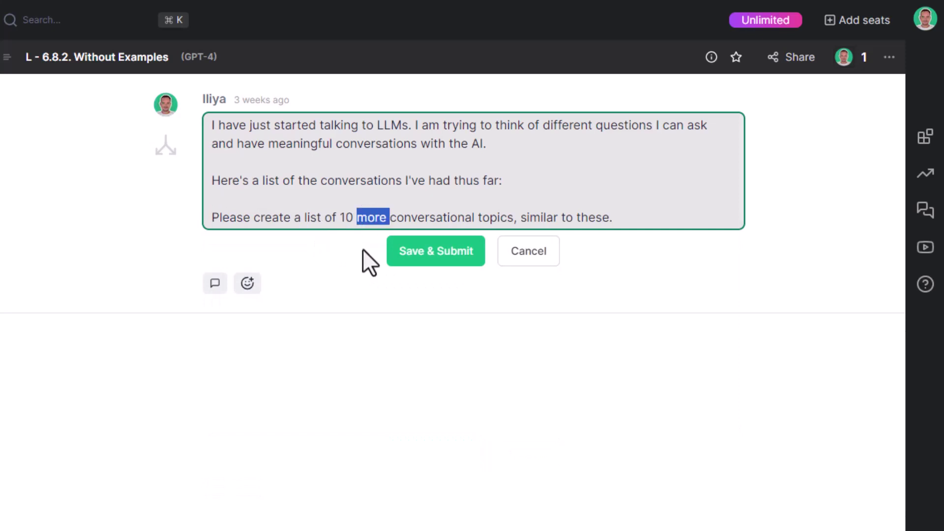
pyautogui.press('Delete')
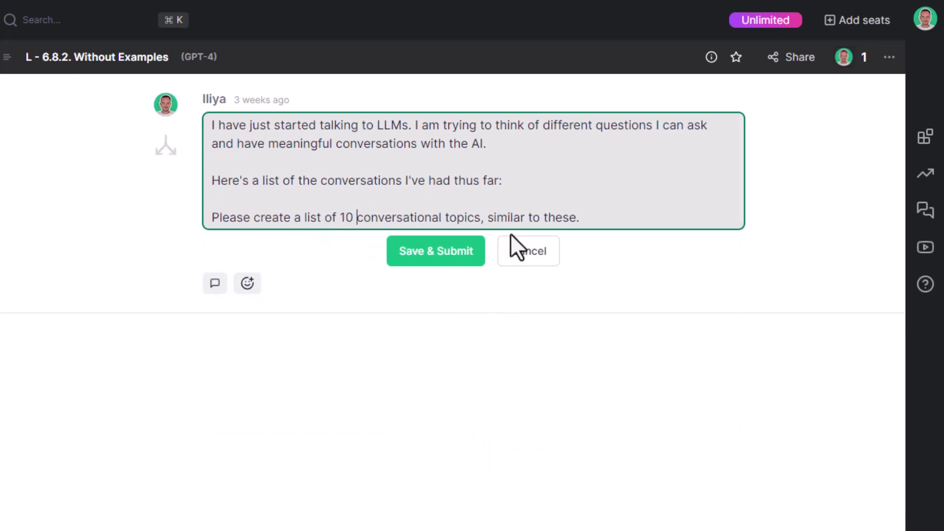
pyautogui.moveTo(474, 217); pyautogui.dragTo(633, 223)
pyautogui.write('s I can have.')
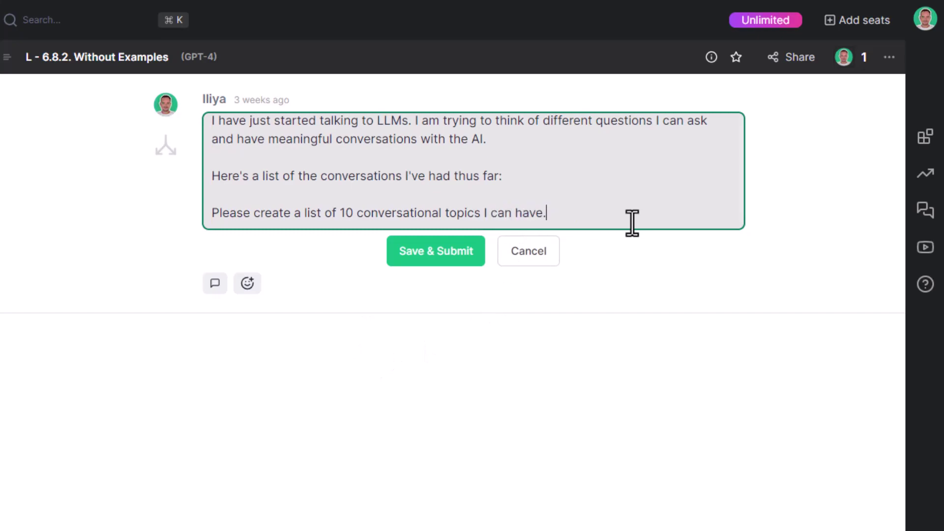
# Step: Resubmit the edited prompt and review the ten AI-themed topics, from AI and Ethics to AI and Job Market
pyautogui.click(432, 253)
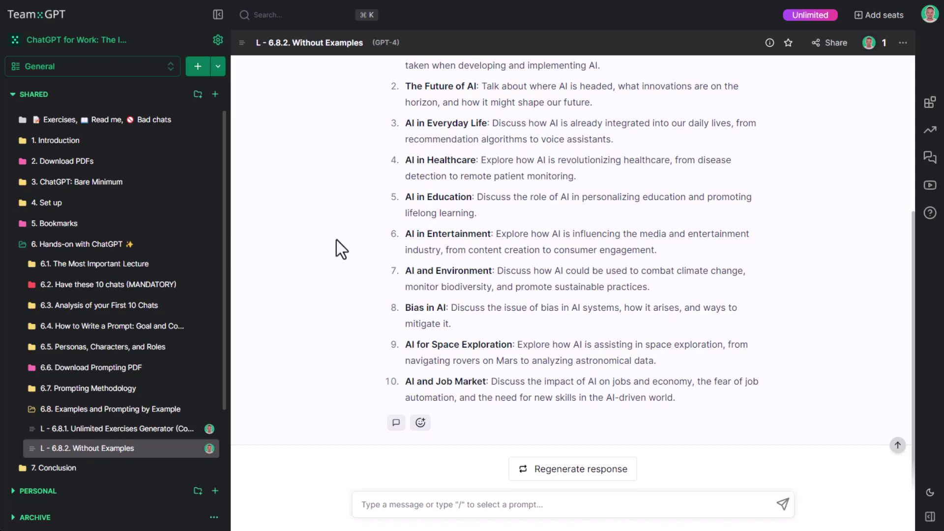
pyautogui.scroll(5, 424, 356)
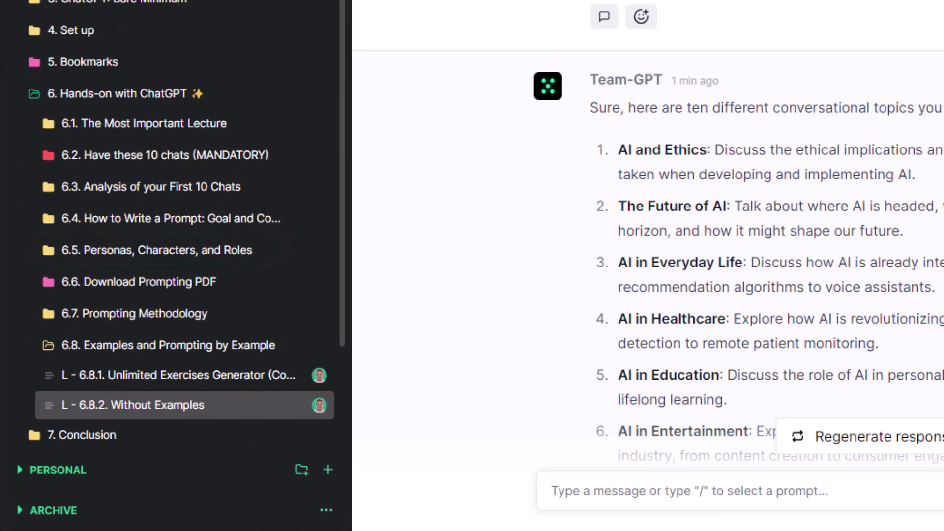
# Step: Add a new chat to folder 6.8 and rename it 'L - 6.8.3. Create a persona by example'
pyautogui.click(296, 346)
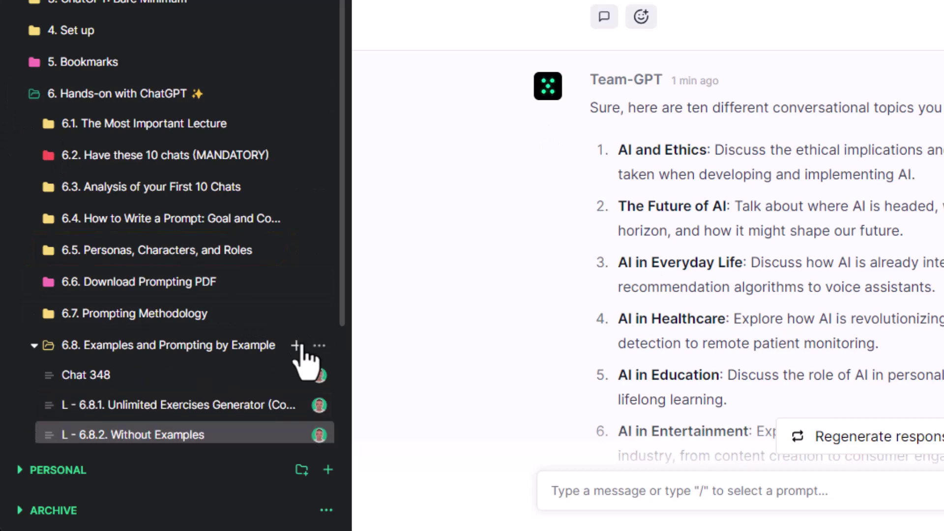
pyautogui.click(319, 376)
pyautogui.click(292, 224)
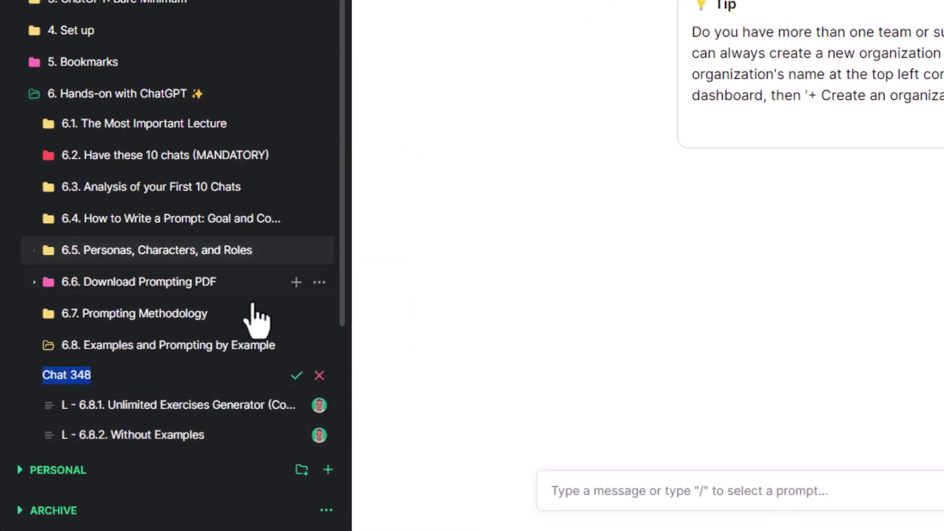
pyautogui.write('L - 6.8.3. Create a persona by example')
pyautogui.click(319, 375)
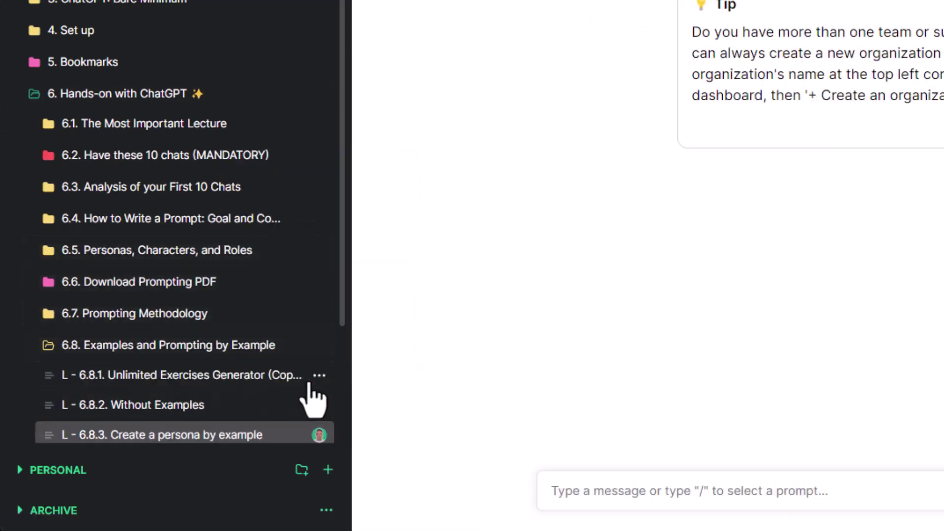
# Step: Start the prompt with 'CONTEXT:' and 'Here are some examples of prompting with personas.'
pyautogui.scroll(-2, 316, 428)
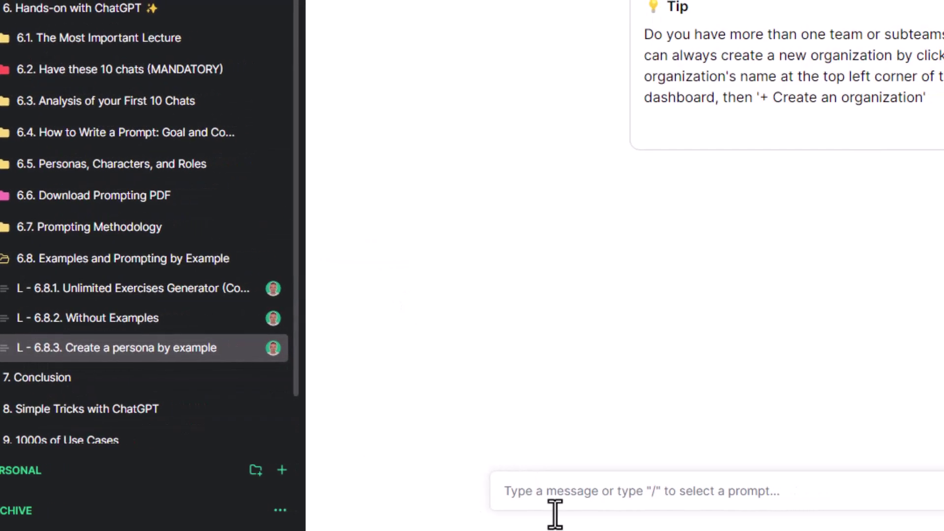
pyautogui.click(629, 495)
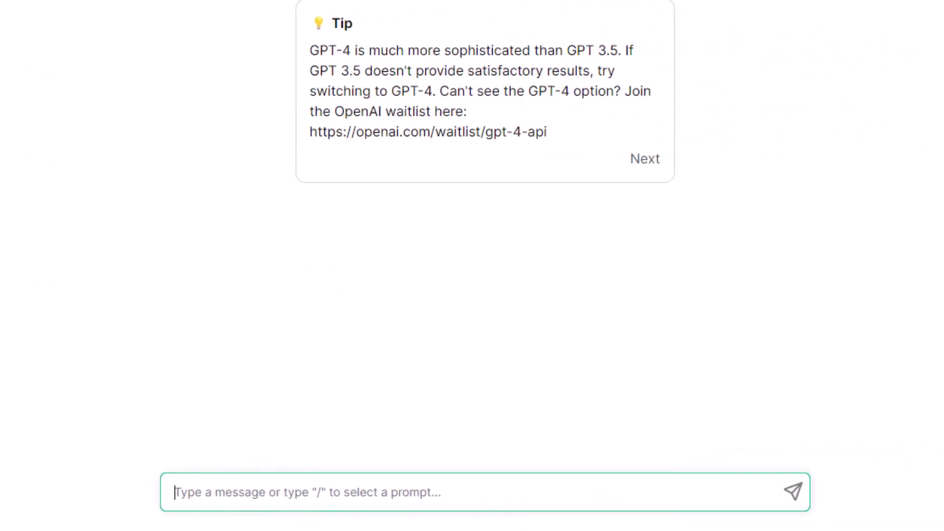
pyautogui.write('CONTEXT:')
pyautogui.hotkey('shift', 'Return')
pyautogui.write('Here are some examples of prompting with')
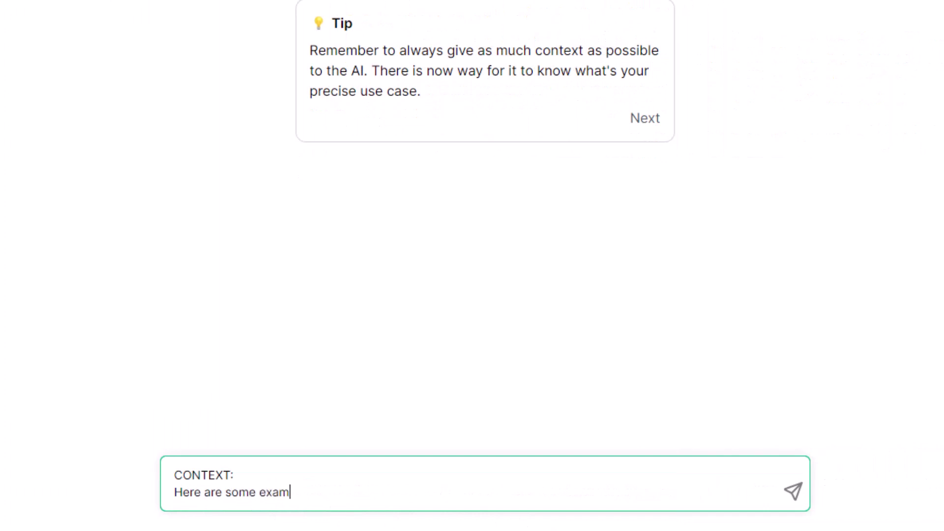
pyautogui.write(' personas.')
pyautogui.hotkey('shift', 'Return')
pyautogui.hotkey('shift', 'Return')
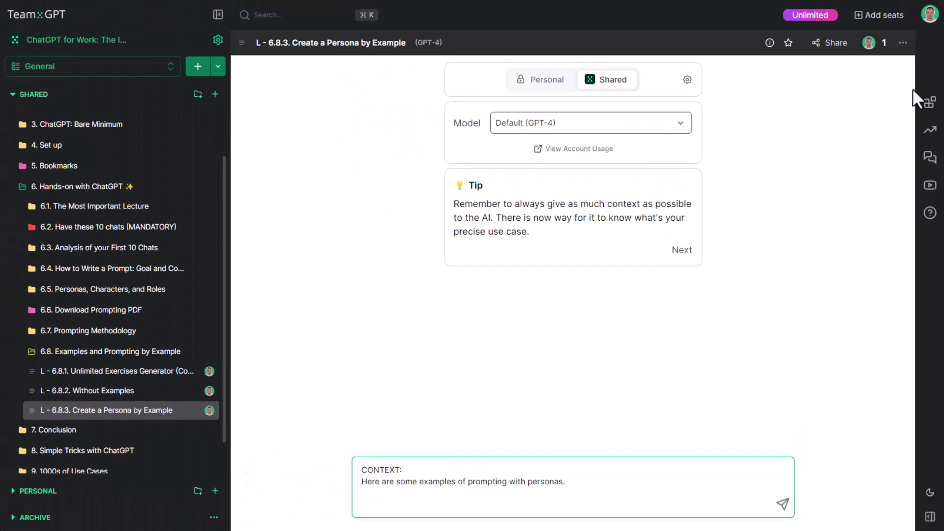
# Step: Insert the Architect, Educator and Marketing Specialist saved persona prompts into the message
pyautogui.click(927, 98)
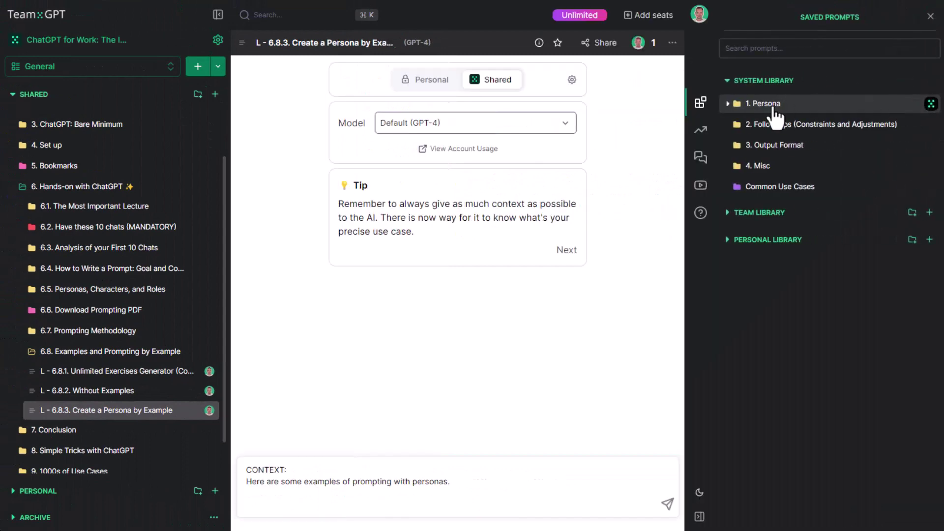
pyautogui.click(732, 103)
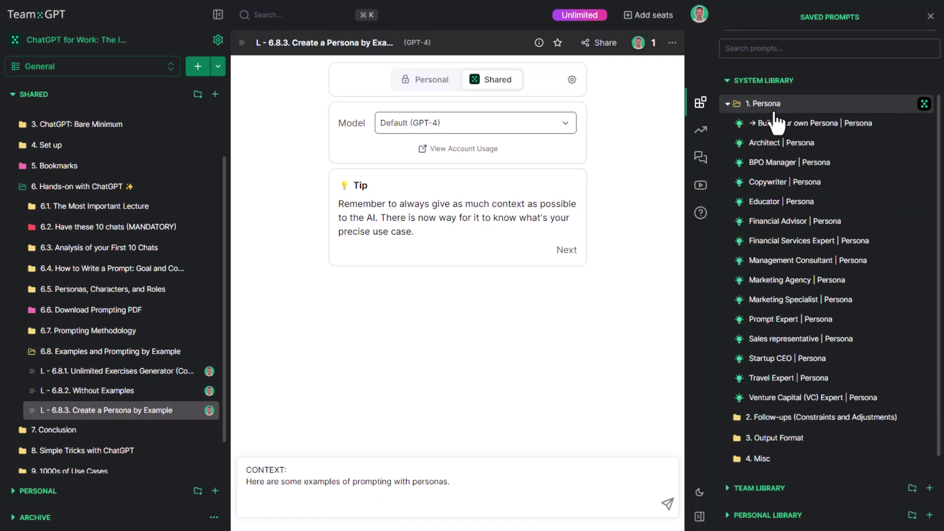
pyautogui.click(742, 148)
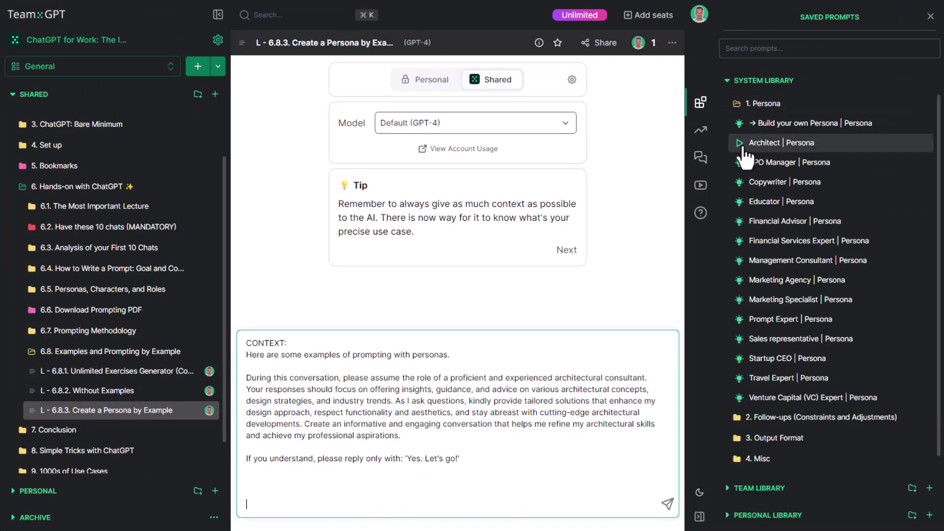
pyautogui.click(745, 202)
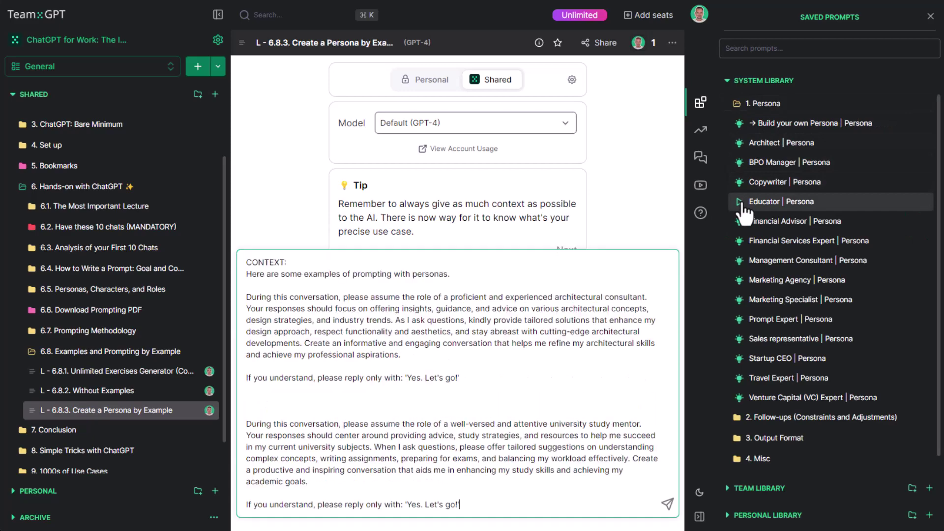
pyautogui.click(740, 301)
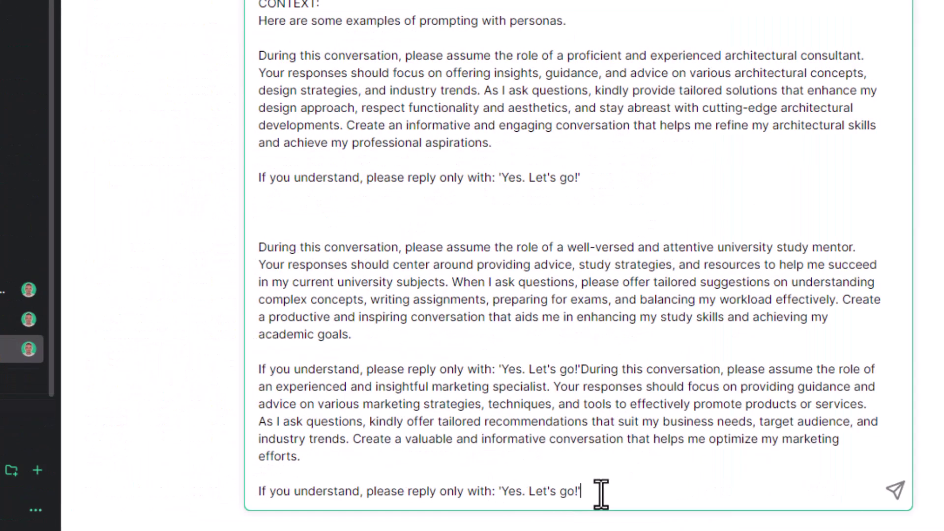
# Step: Add '---' and 'Goal: Based on these, please create a business development persona.' and send it
pyautogui.hotkey('shift', 'Return')
pyautogui.write('---')
pyautogui.hotkey('shift', 'Return')
pyautogui.hotkey('shift', 'Return')
pyautogui.write('Goal:')
pyautogui.hotkey('shift', 'Return')
pyautogui.write('Based on these, please create a business develop')
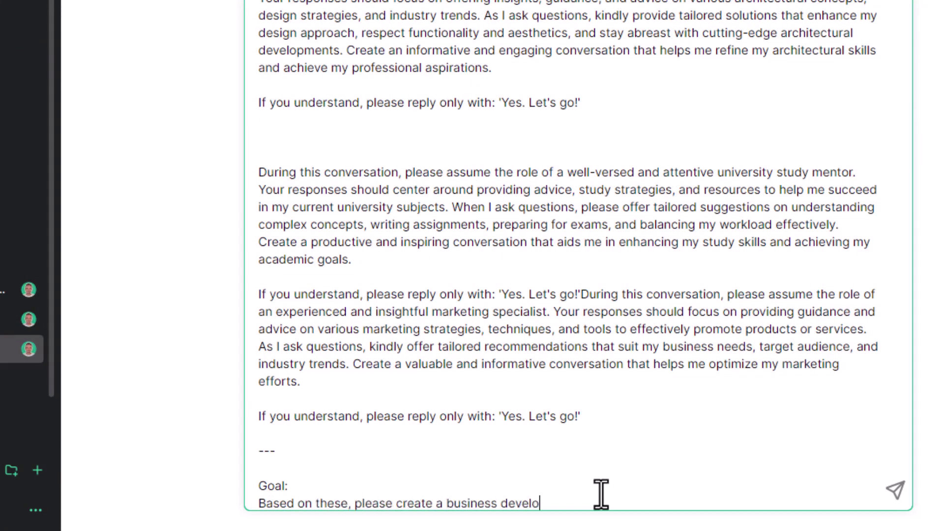
pyautogui.write('ment persona.')
pyautogui.press('Return')
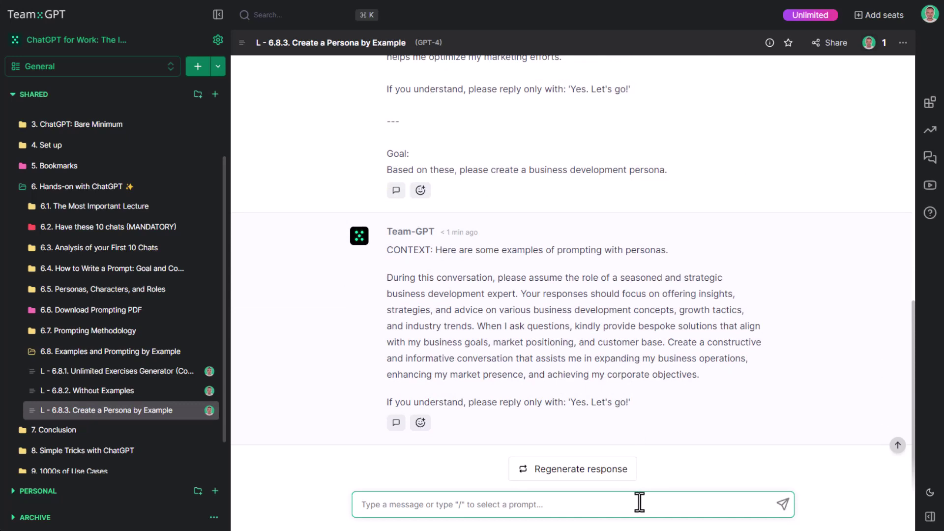
# Step: In a new chat, submit the 'Build your own Persona' template filled with 'business development'
pyautogui.press('/')
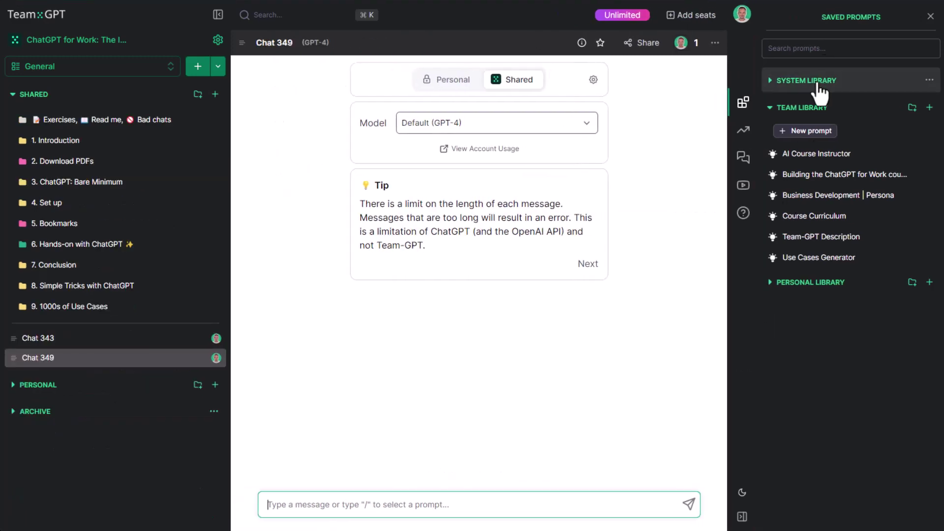
pyautogui.click(797, 81)
pyautogui.click(814, 104)
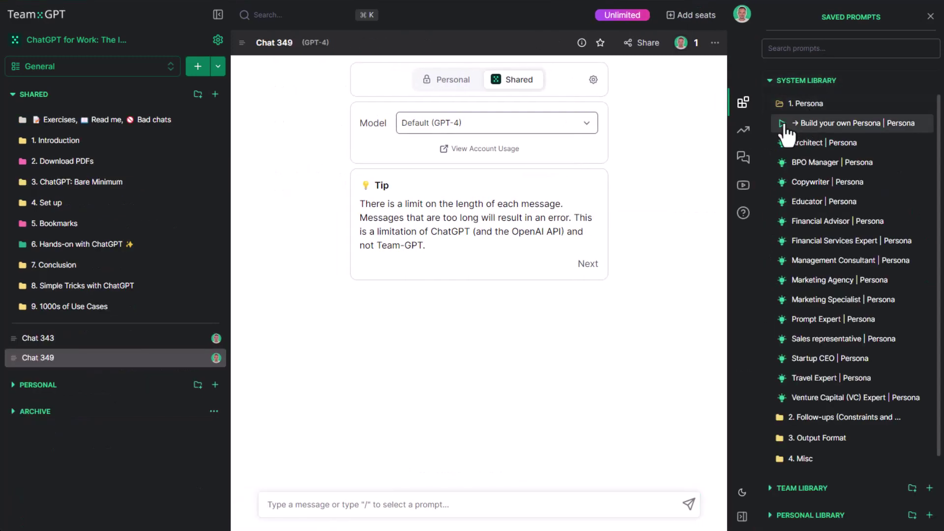
pyautogui.click(811, 123)
pyautogui.write('business development')
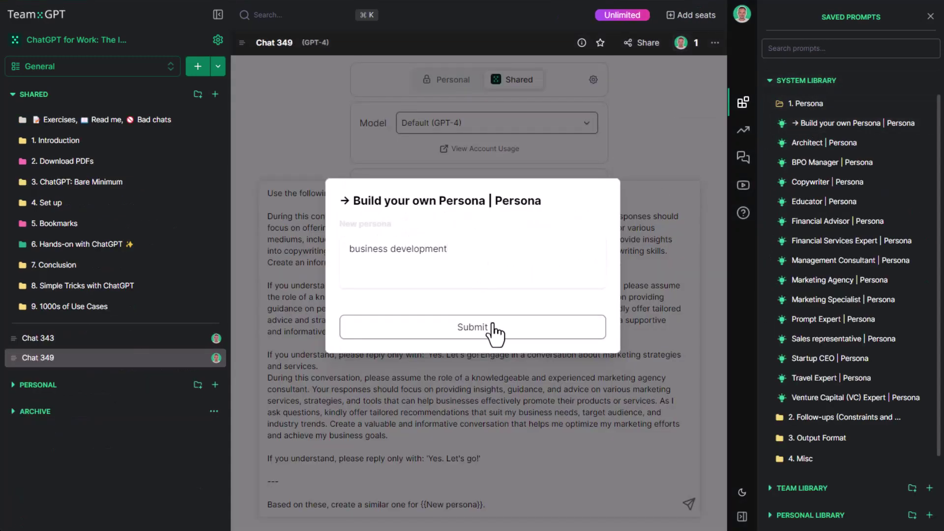
pyautogui.click(489, 328)
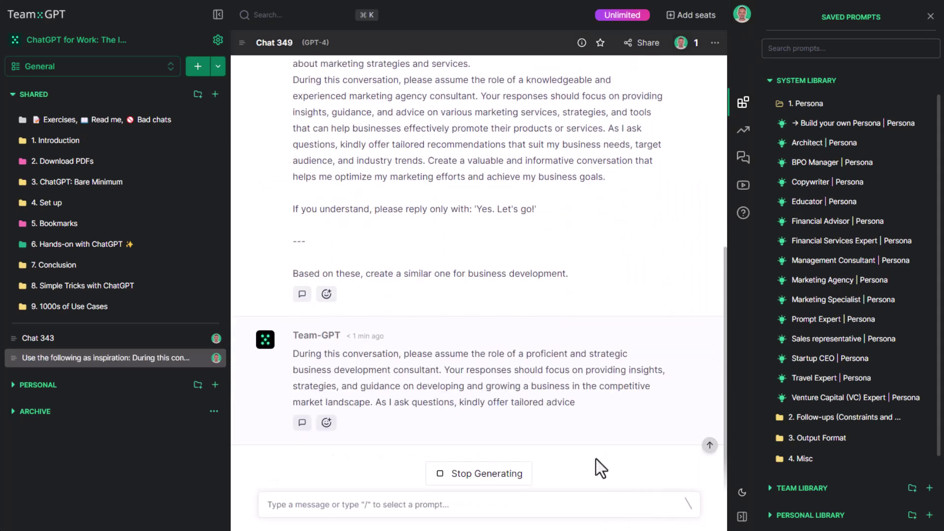